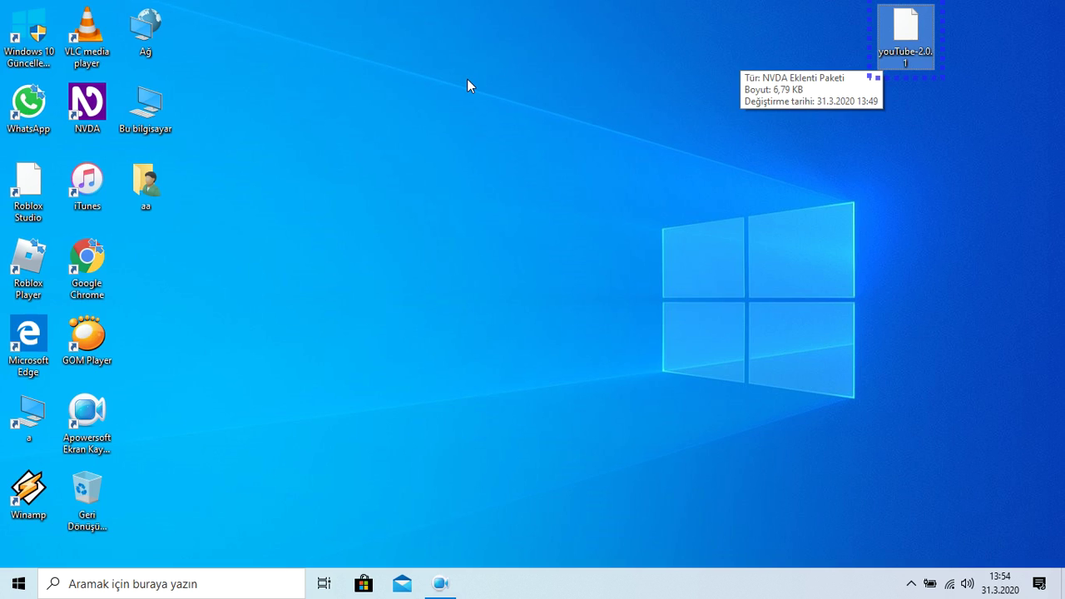
Step: Start installing the youTube-2.0.1 NVDA add-on package from the desktop and review the add-on's information before confirming
key(Return)
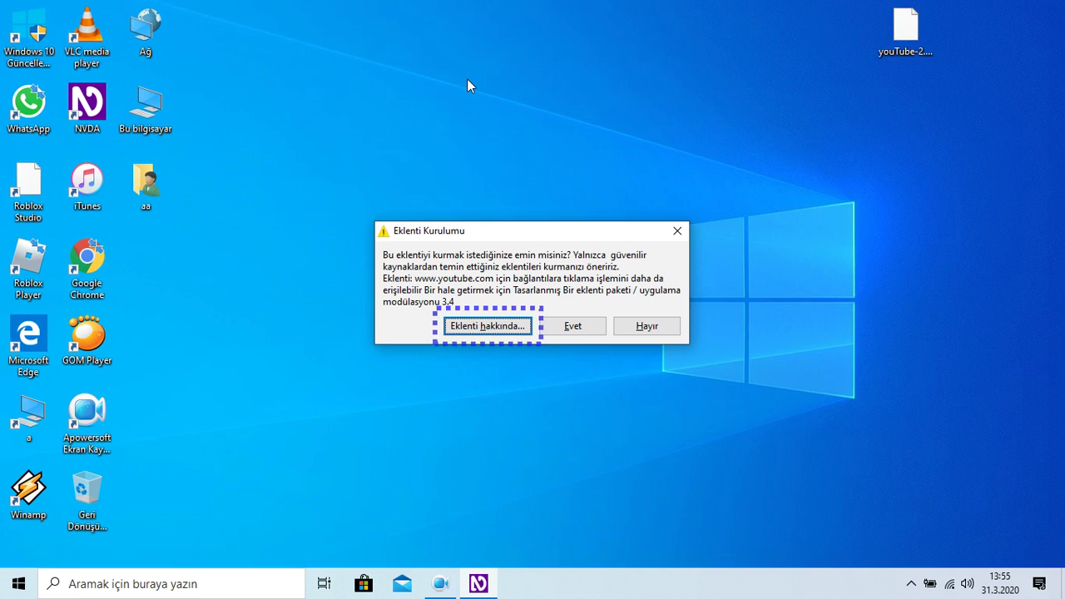
key(Return)
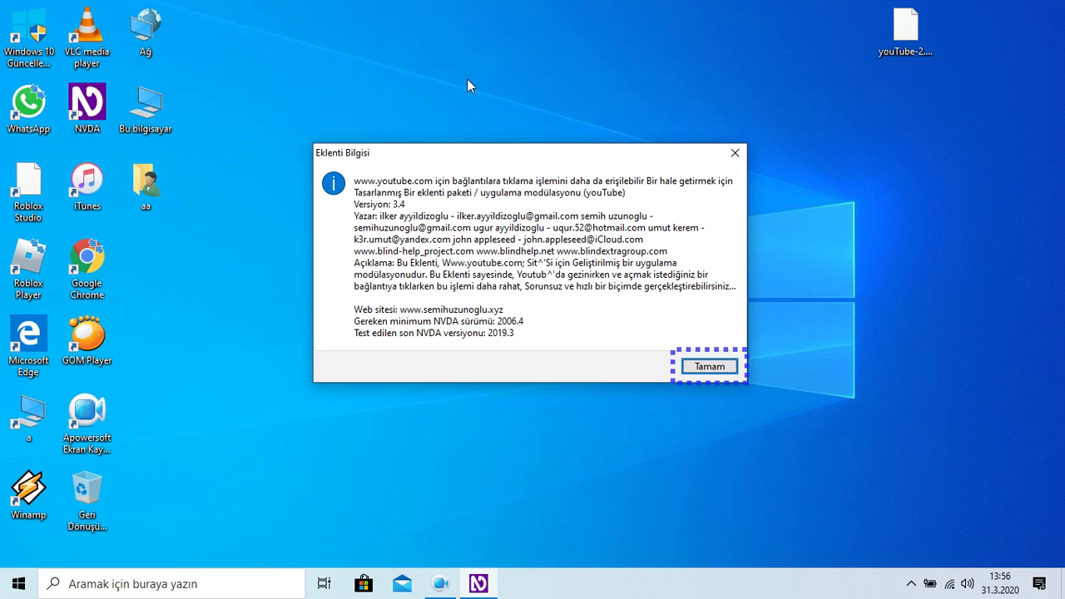
key(Return)
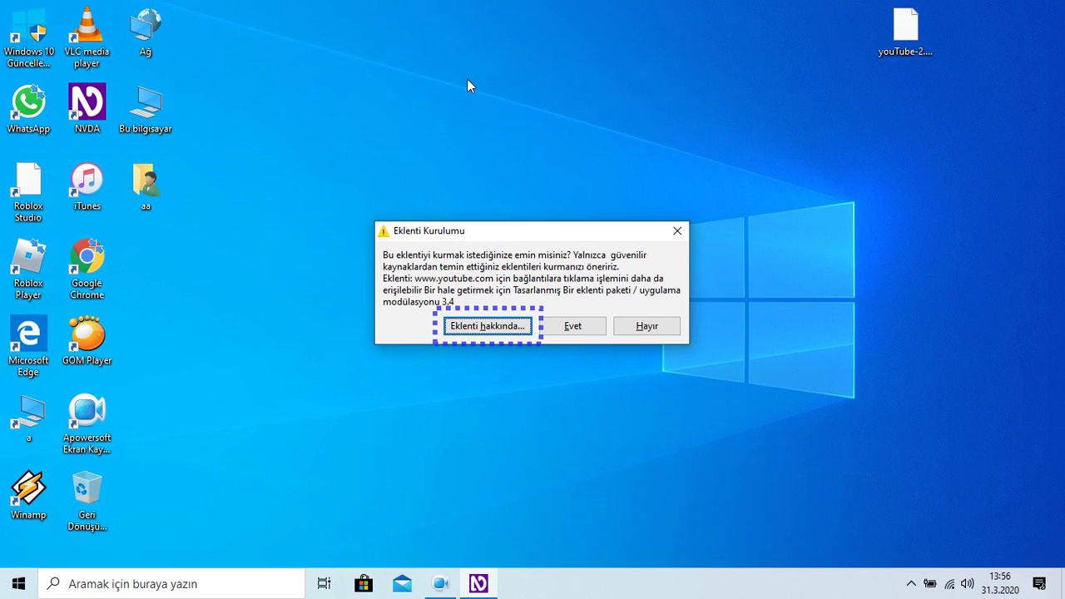
key(Tab)
key(Return)
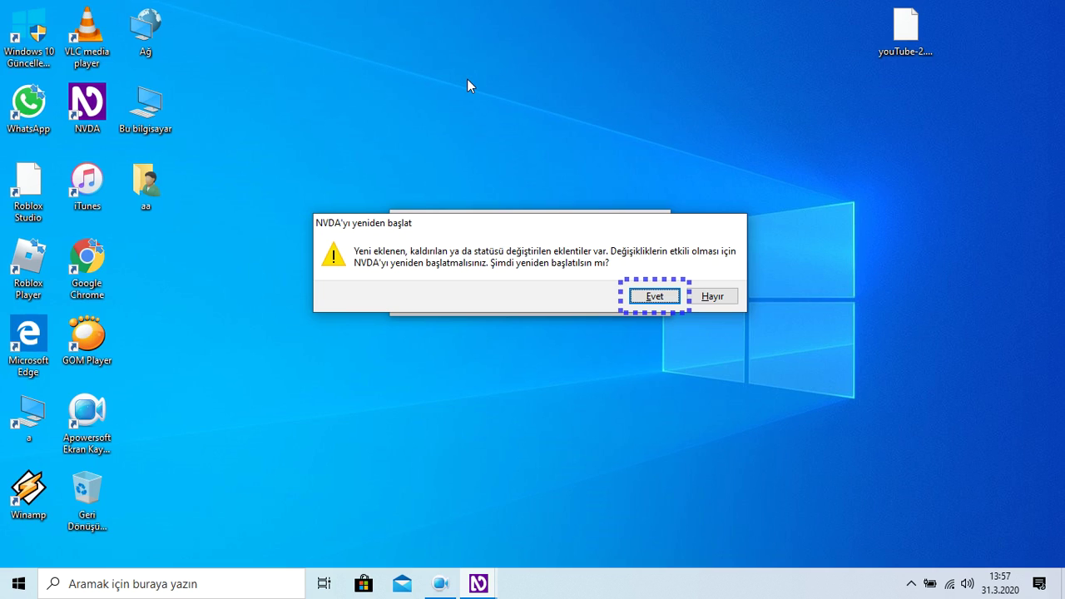
key(Return)
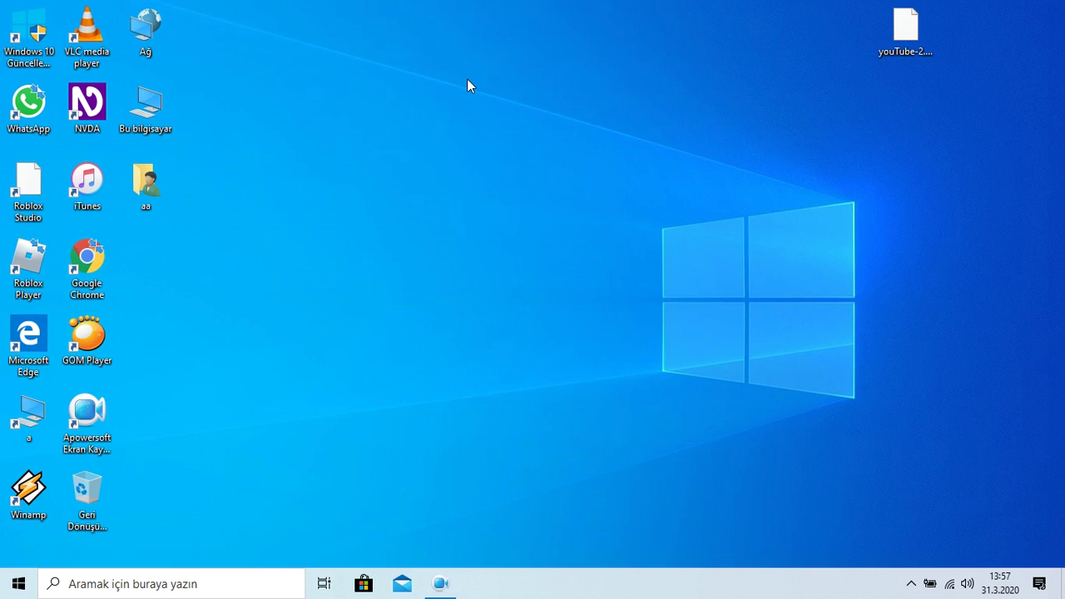
Step: Open NVDA's add-on manager (Eklentileri yönet) from its tools
key(insert+n)
key(Down)
key(Down)
key(Right)
key(Down)
key(Down)
key(Down)
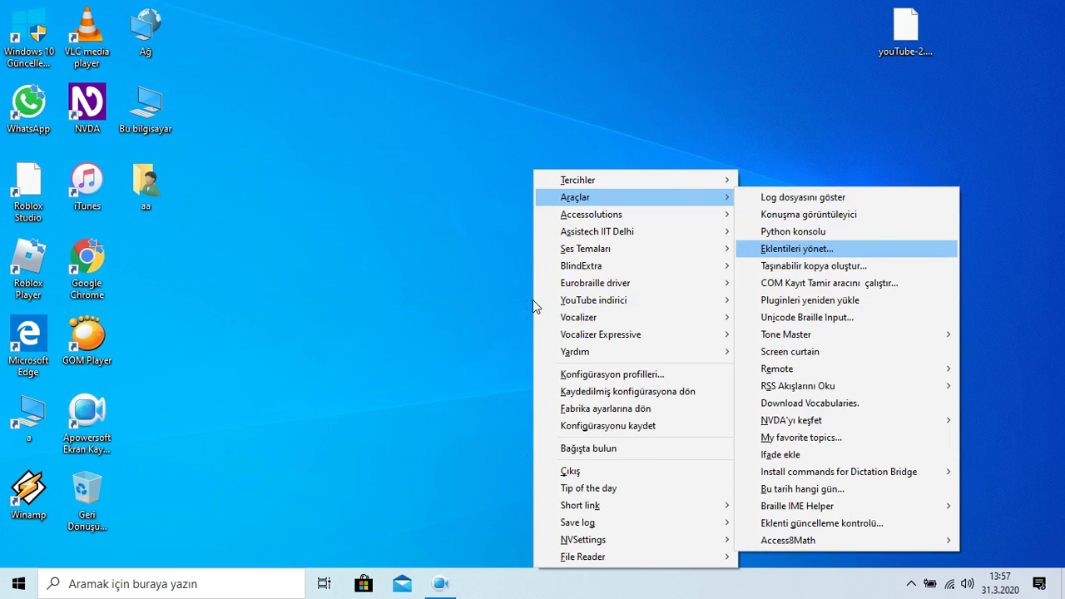
key(Return)
key(y)
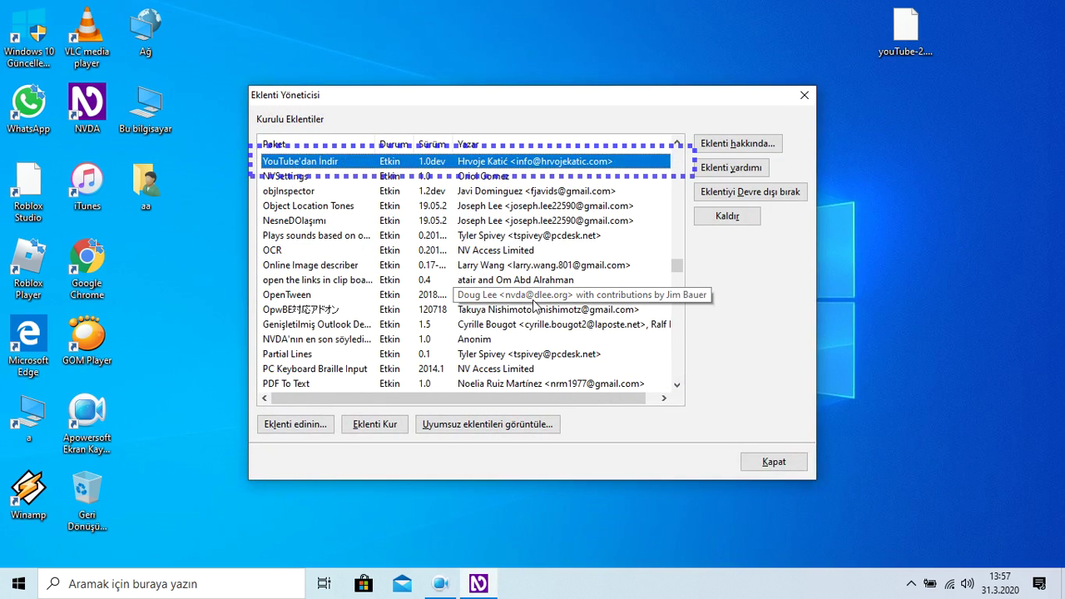
key(y)
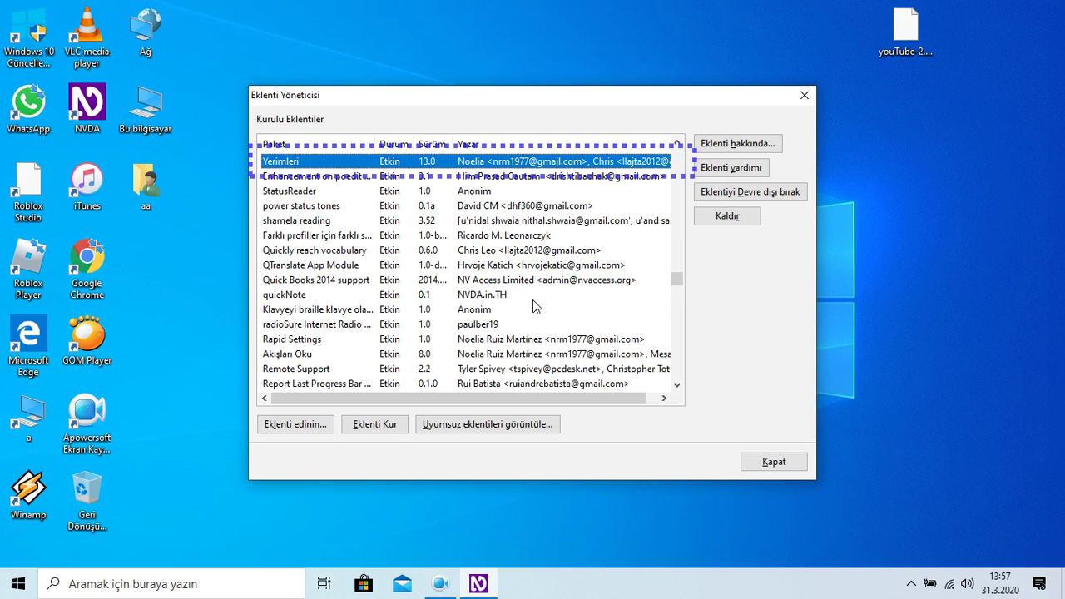
key(w)
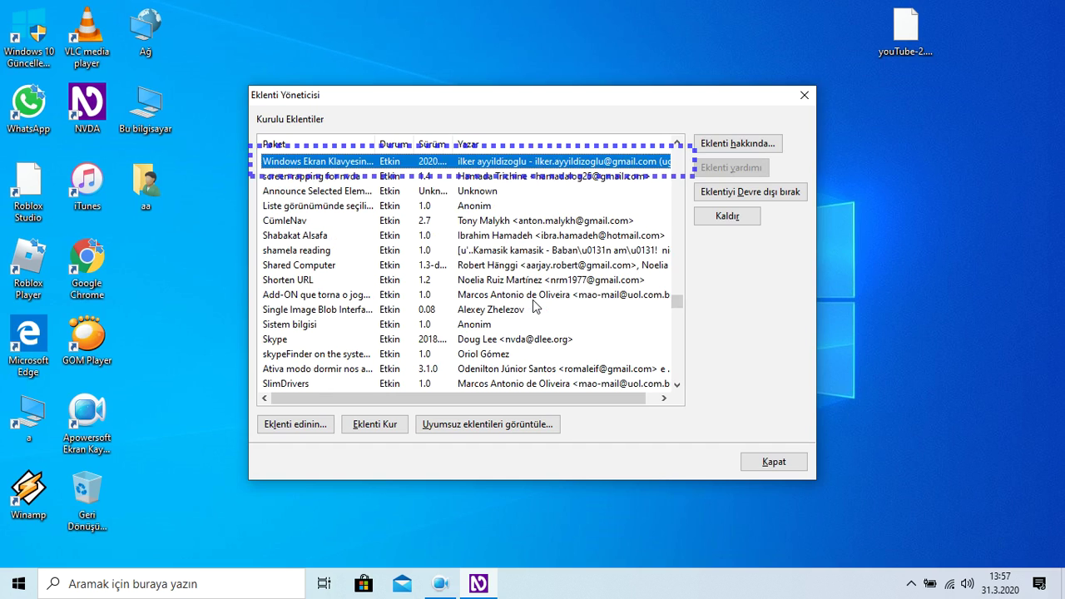
key(w)
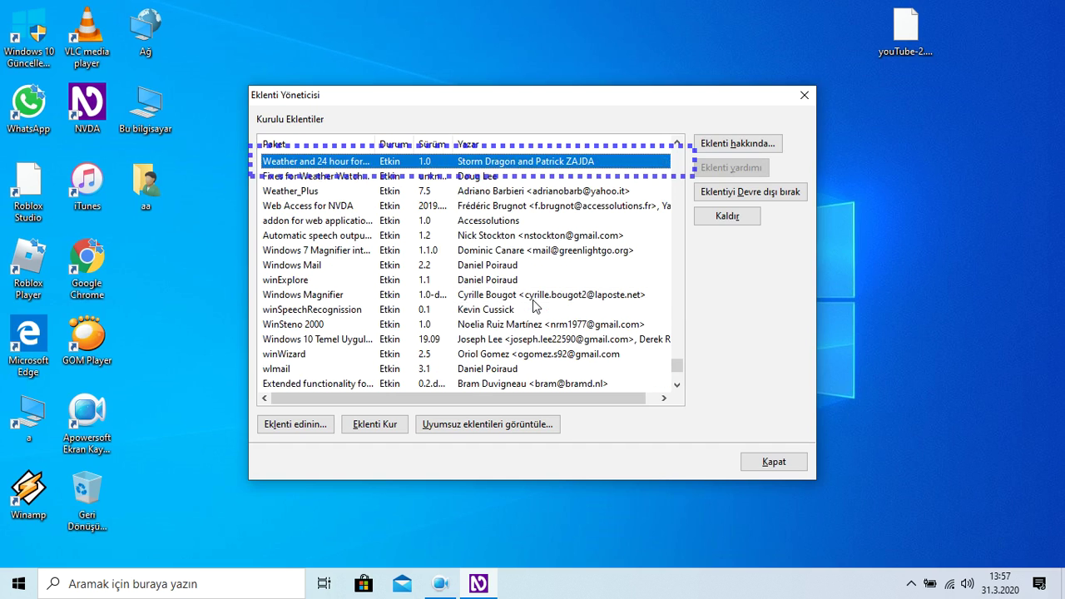
key(w)
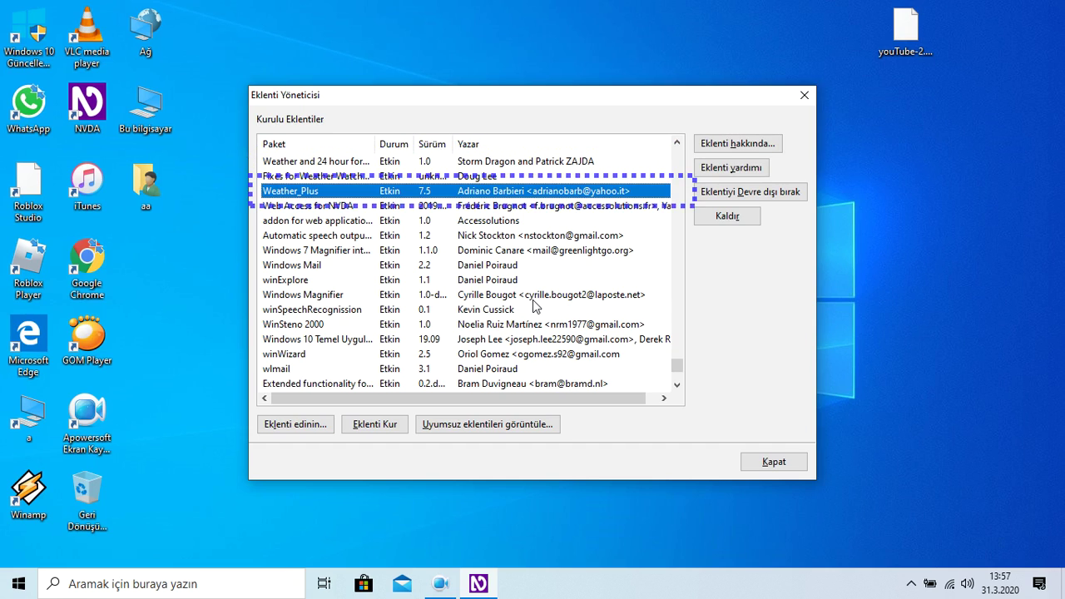
key(w)
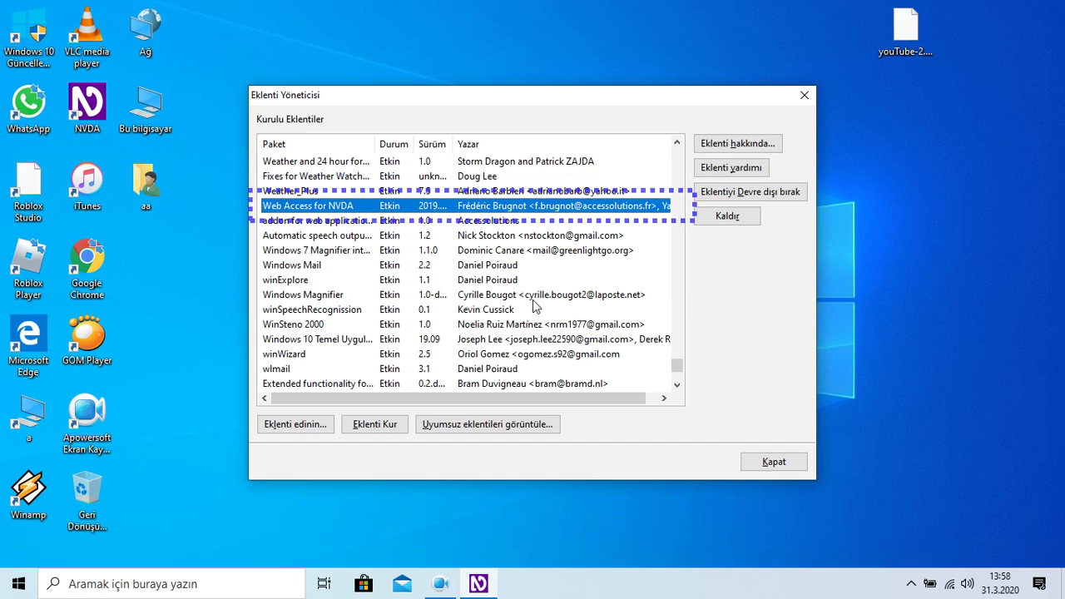
key(w)
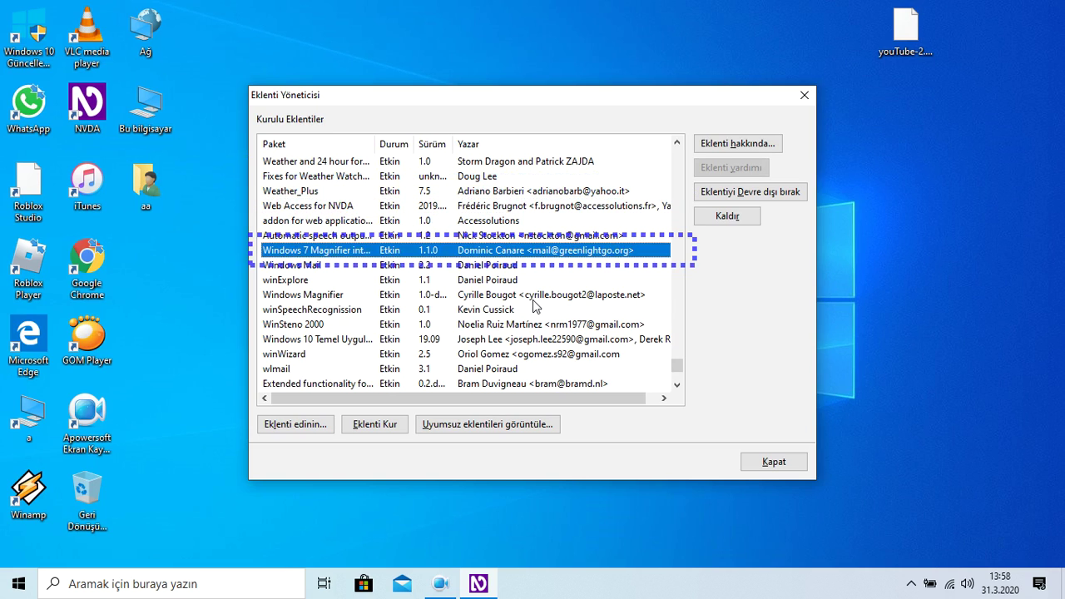
key(w)
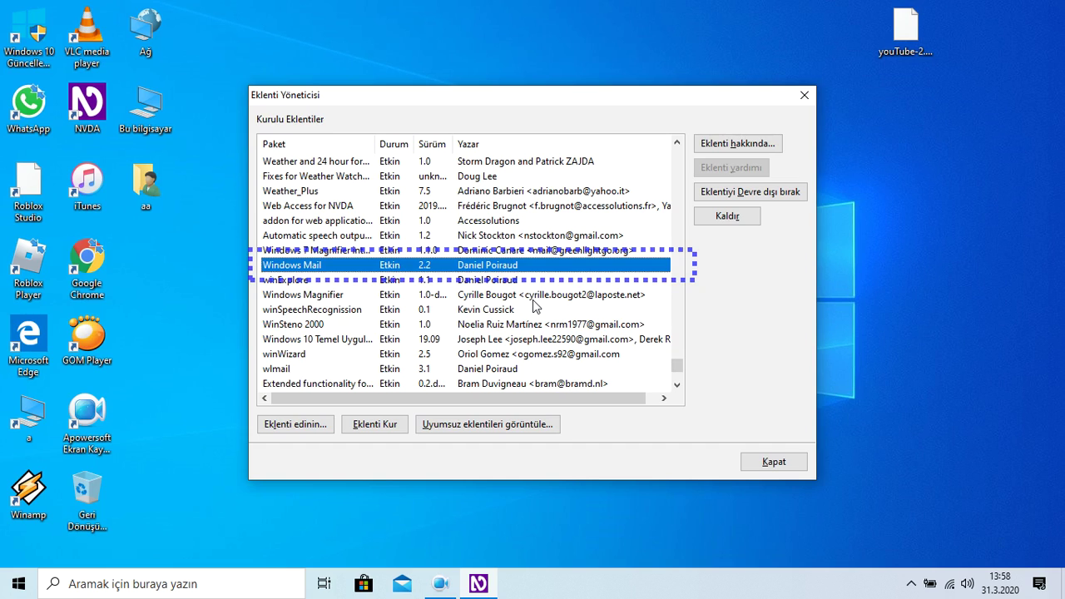
key(w)
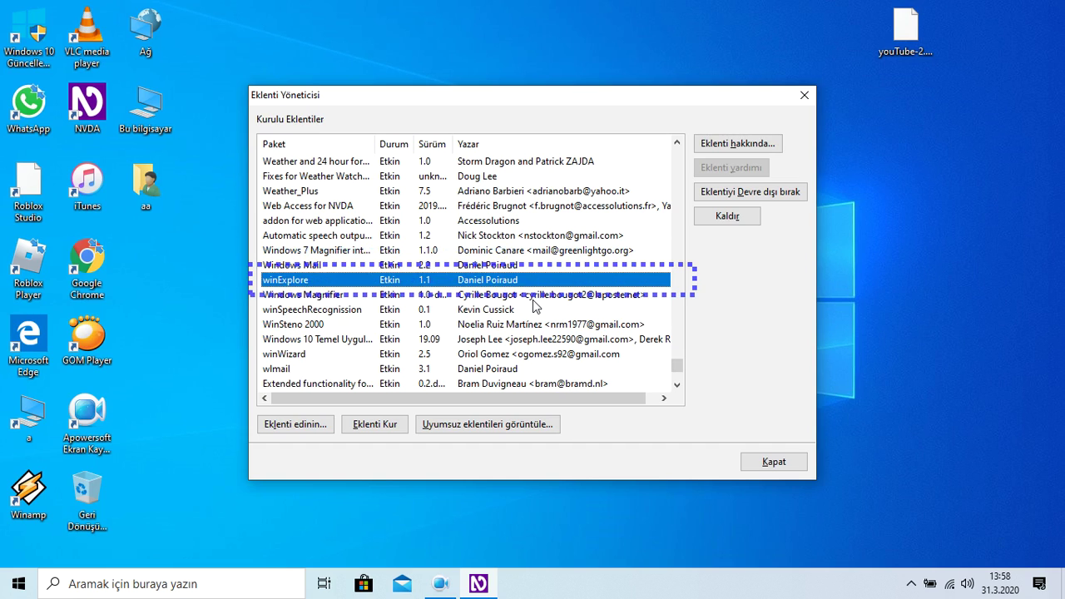
key(w)
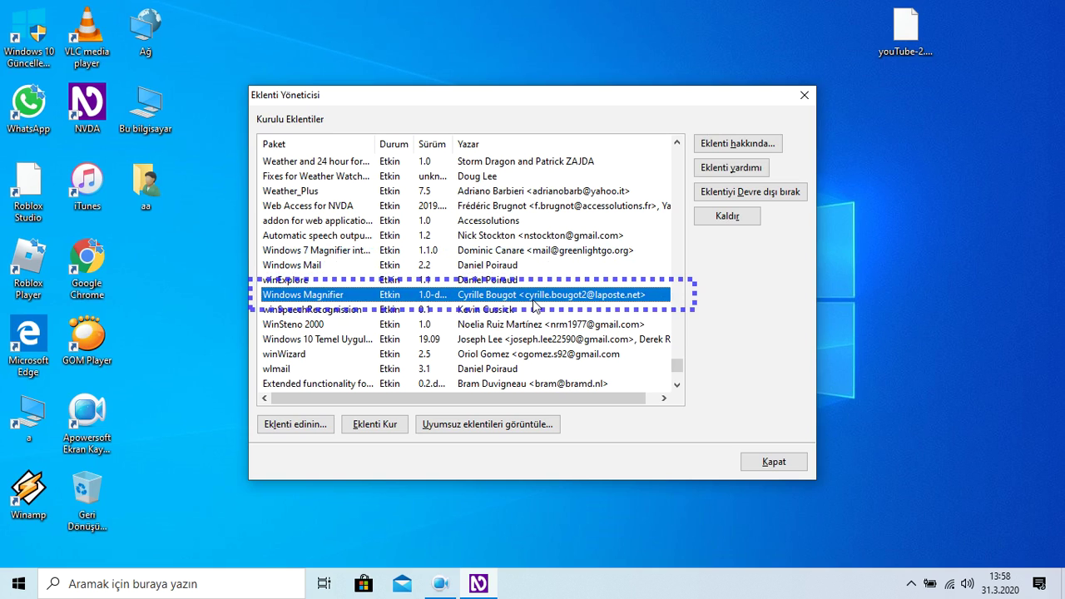
key(w)
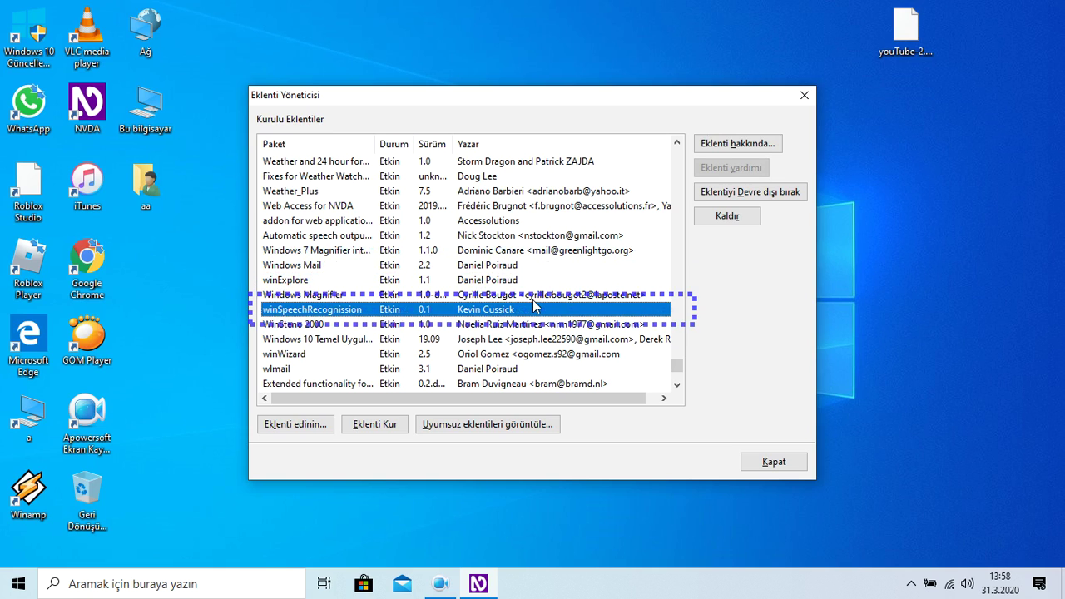
key(w)
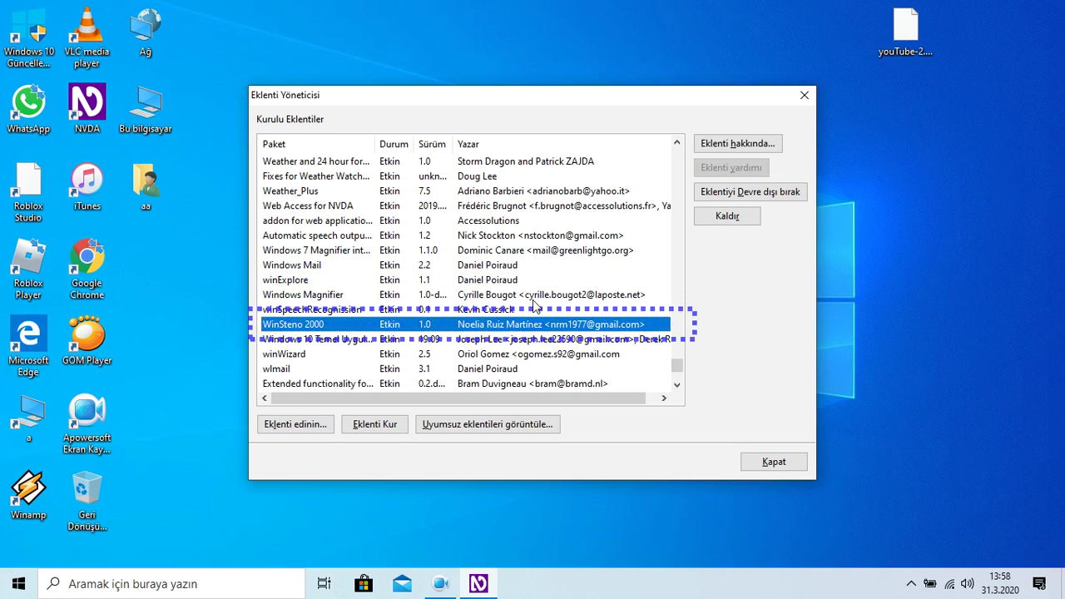
key(w)
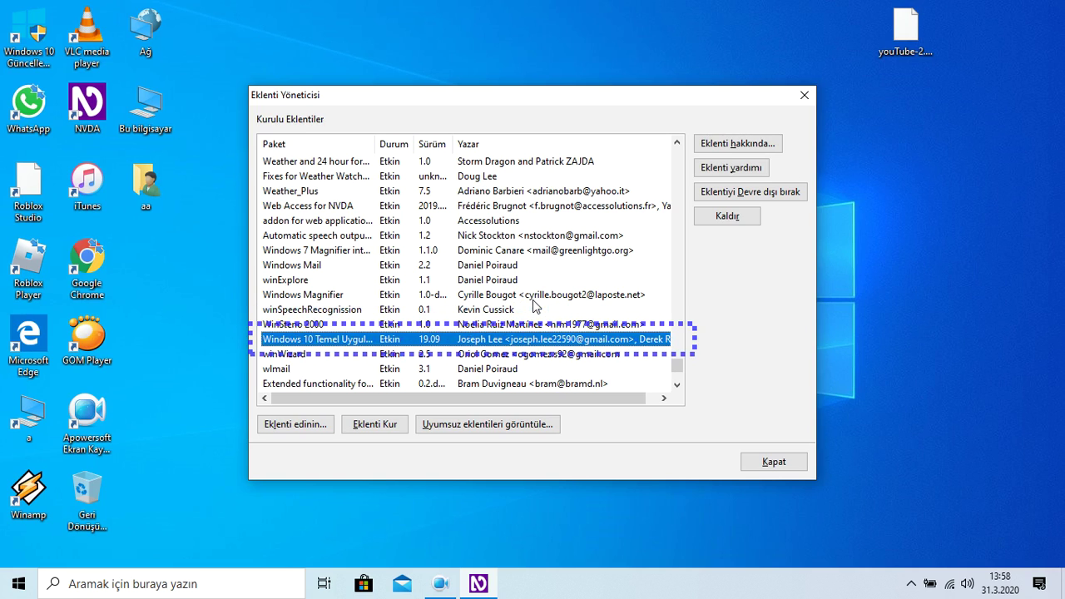
key(w)
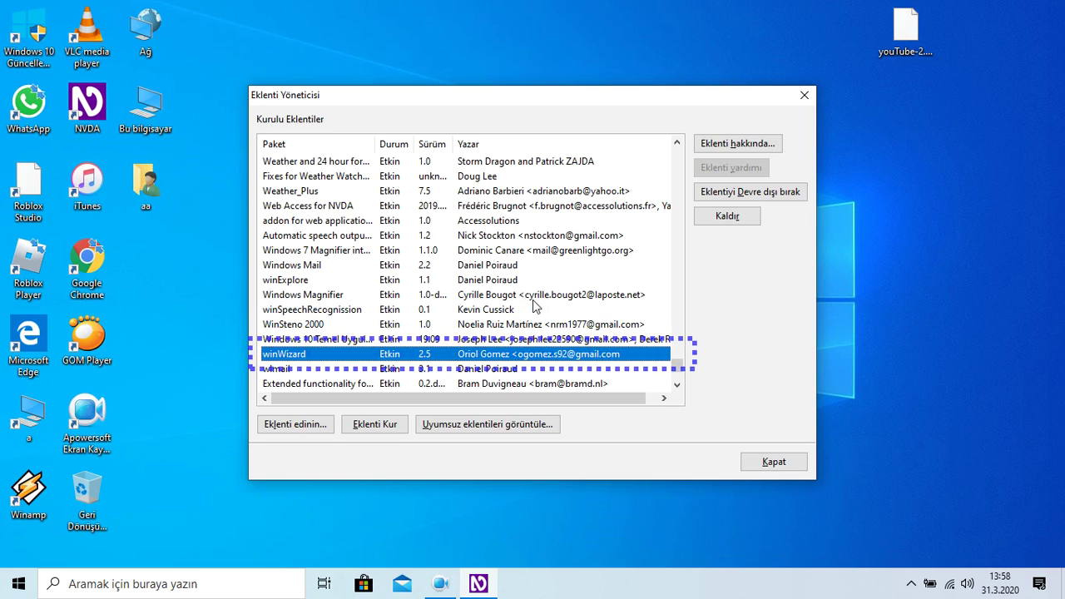
key(w)
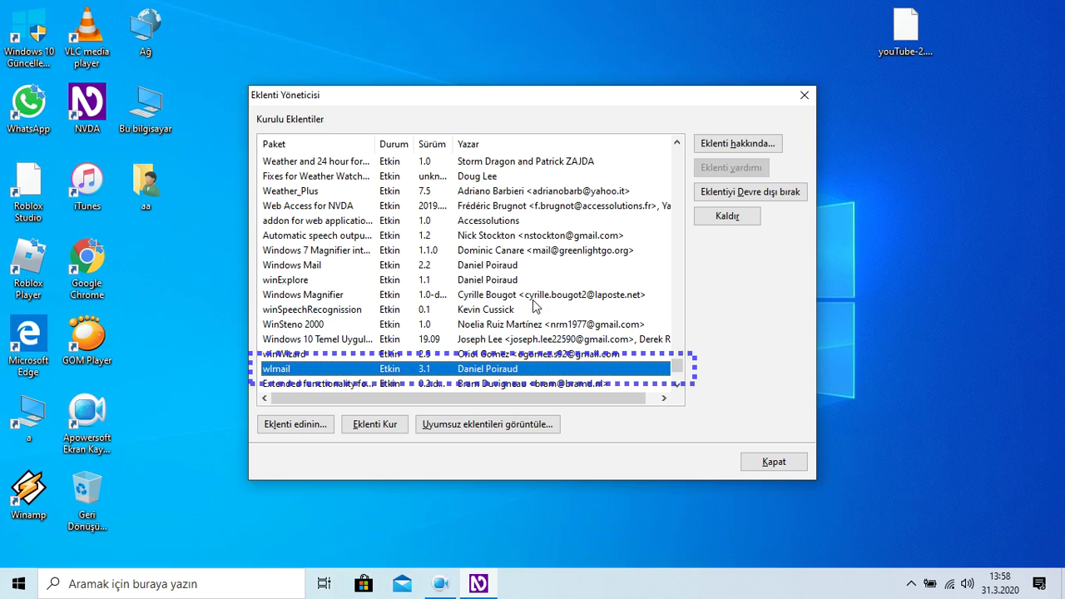
key(w)
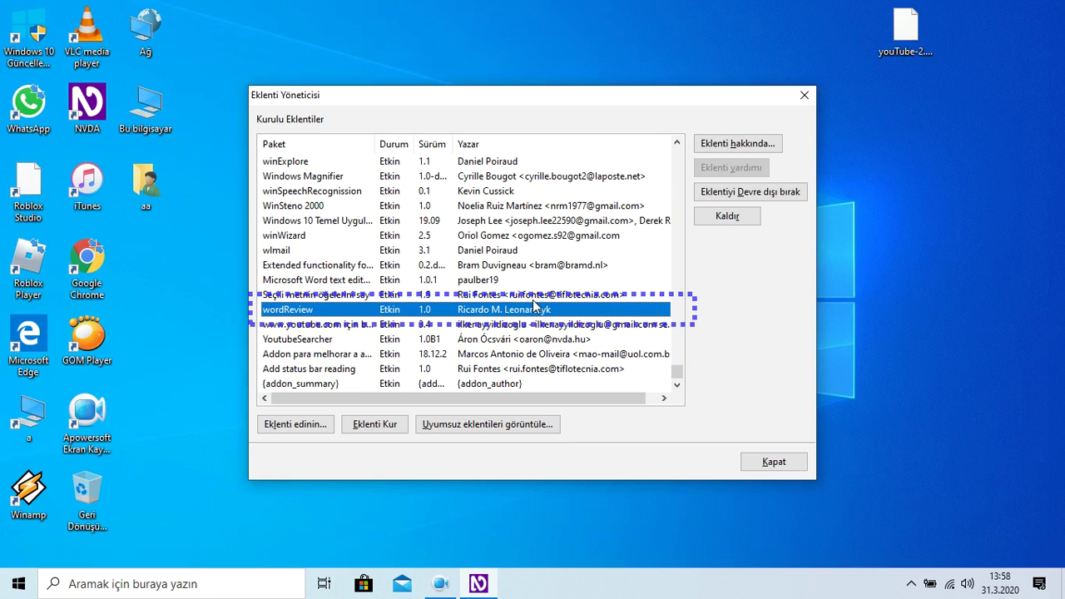
key(w)
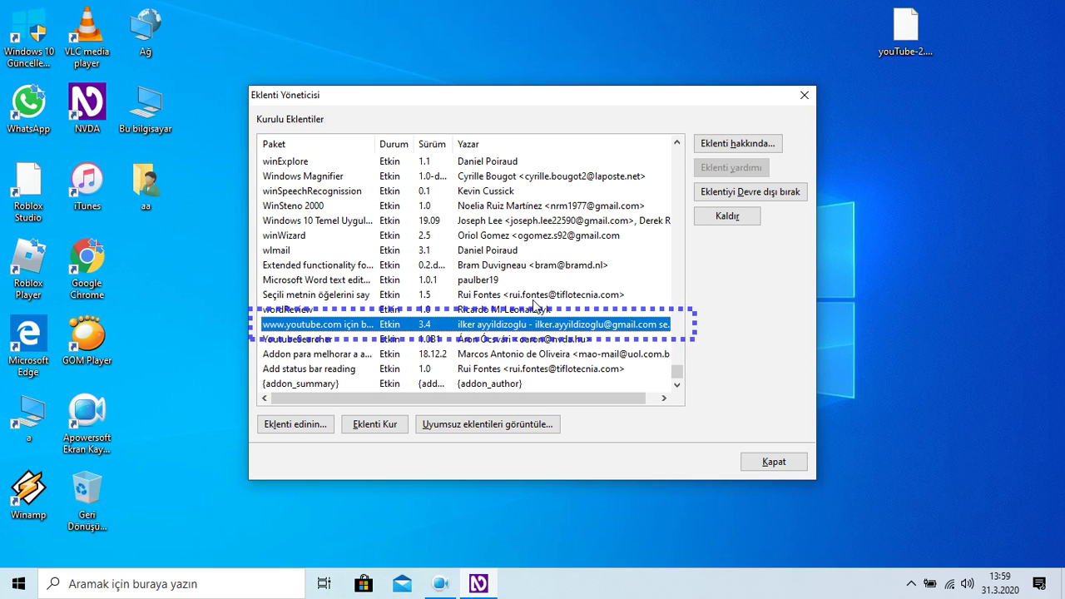
key(Tab)
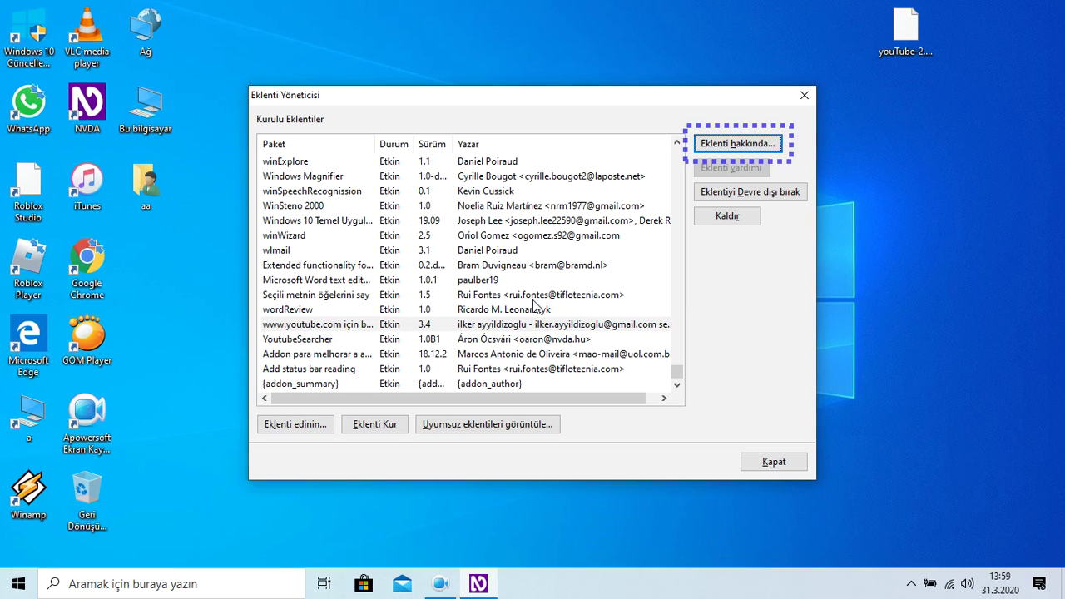
key(Return)
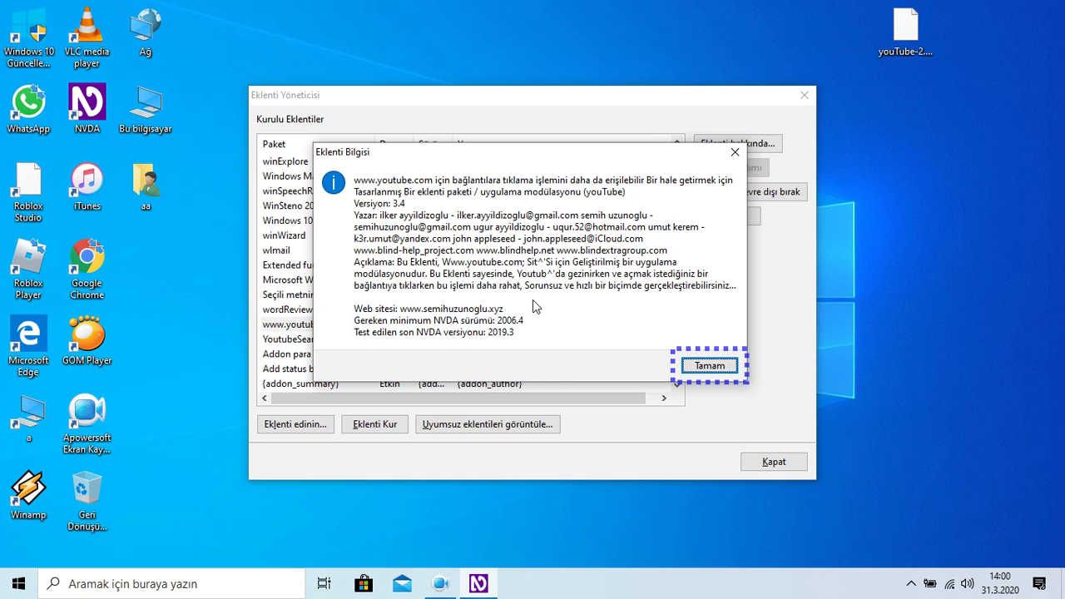
key(Return)
key(Escape)
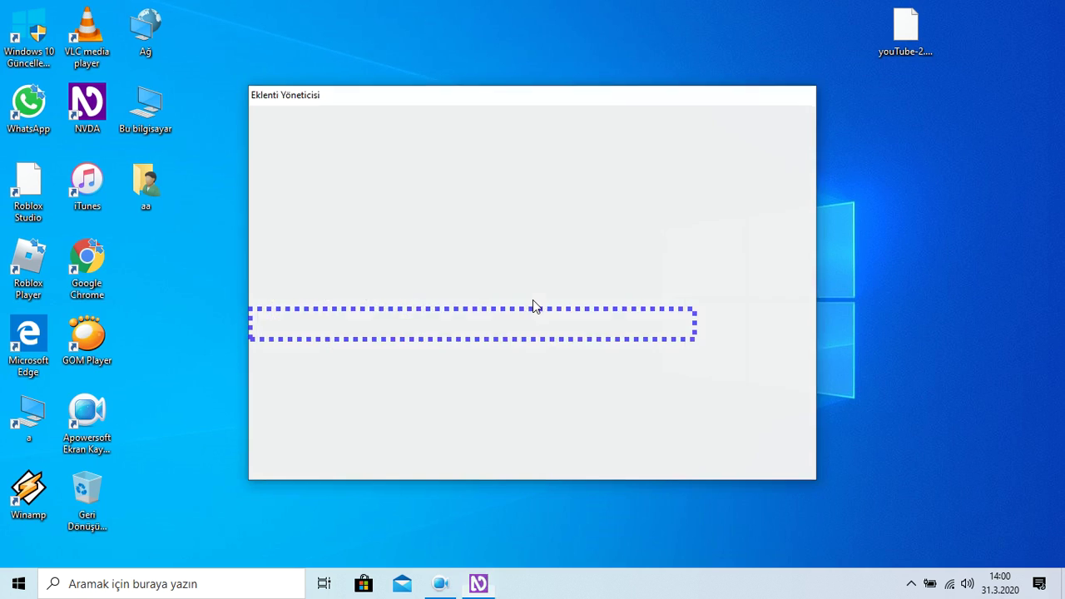
Step: Switch to the Apowersoft screen recorder to show its recording control bar
key(Tab)
key(Tab)
key(Tab)
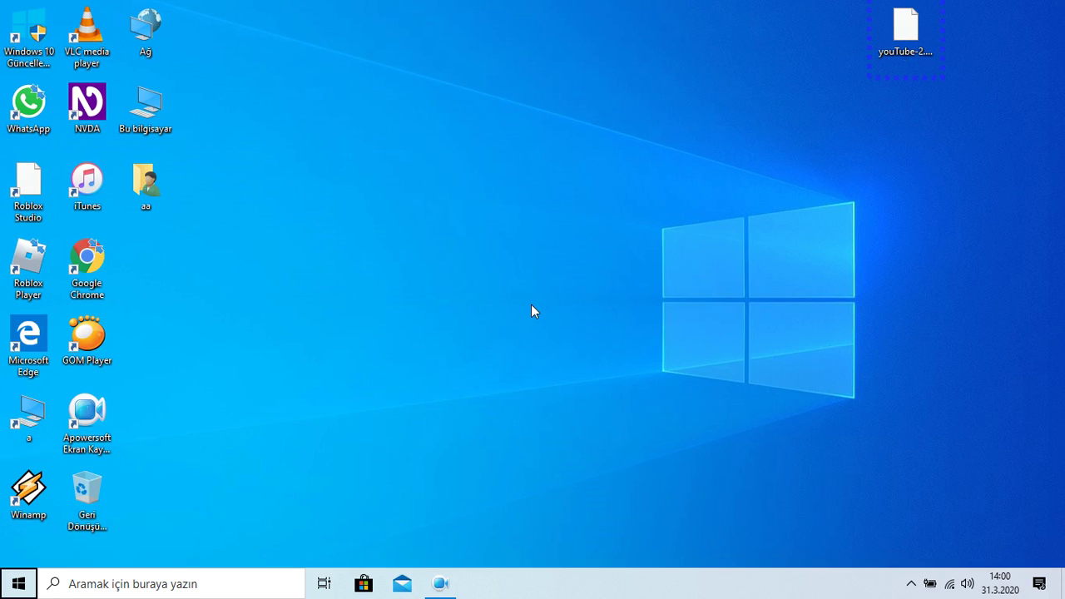
key(Tab)
key(Right)
key(Right)
key(Return)
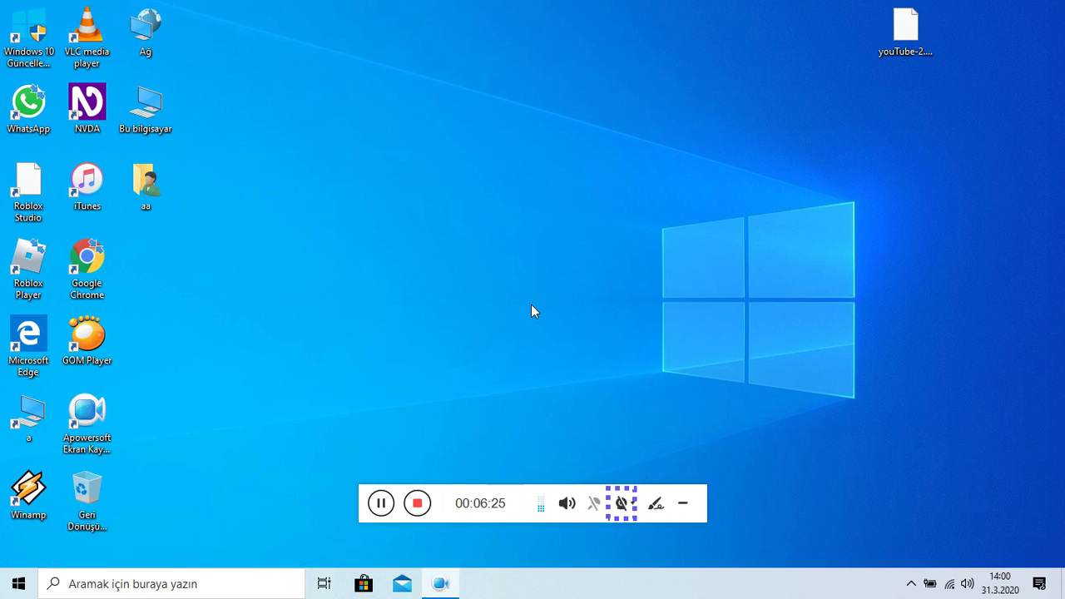